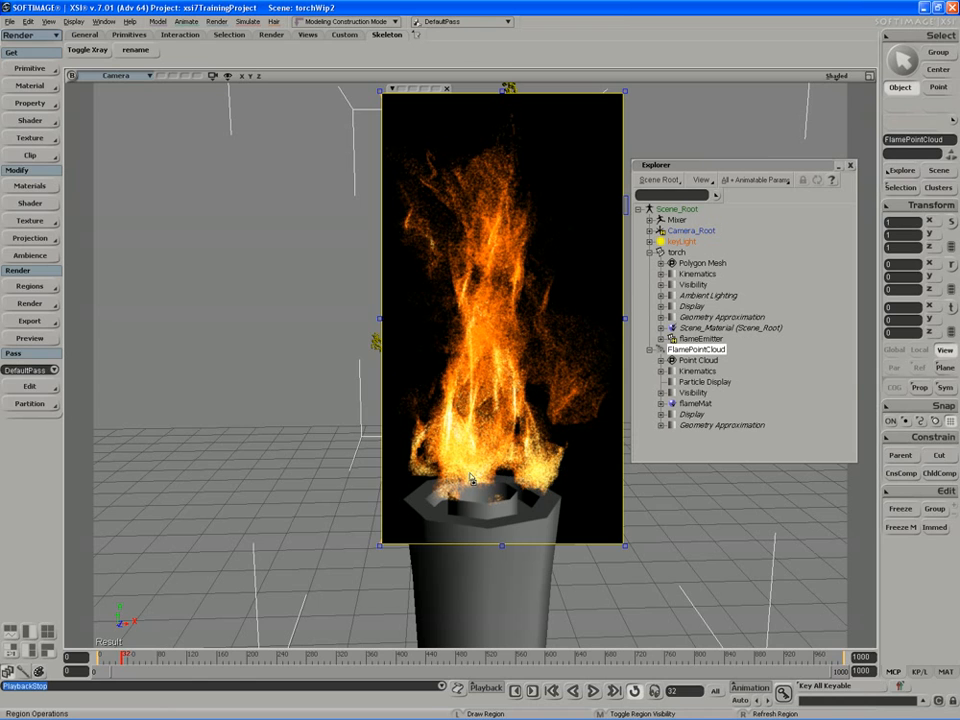
- Open the ICE tree of FlamePointCloud and inspect the Emit from Surface node's properties
key(alt+9)
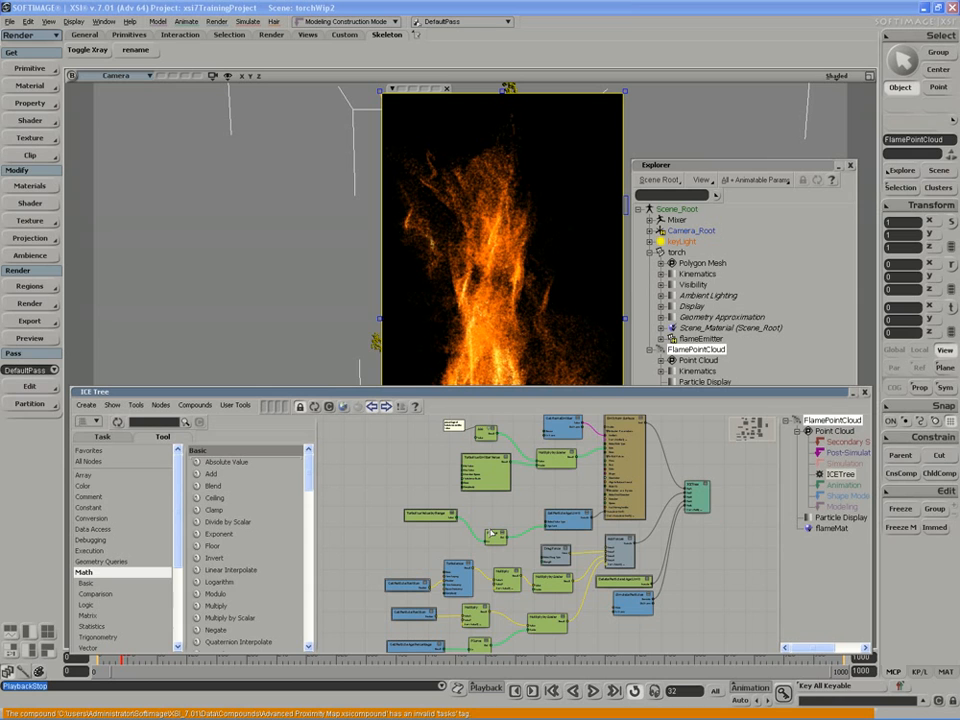
key(z)
scroll(584, 591, up, 6)
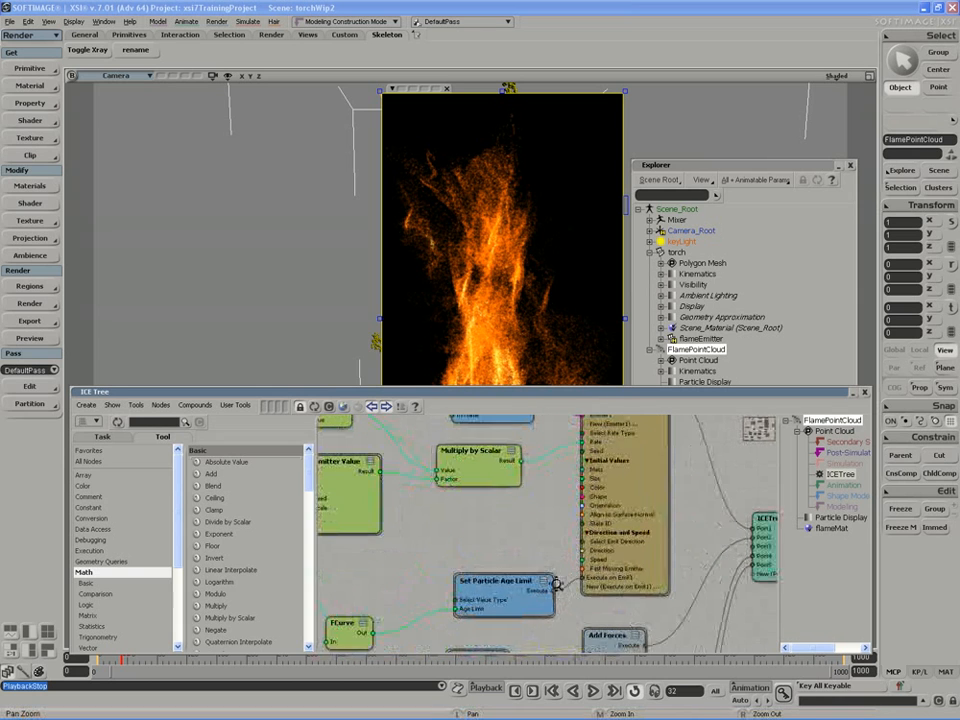
drag(538, 560, 546, 609)
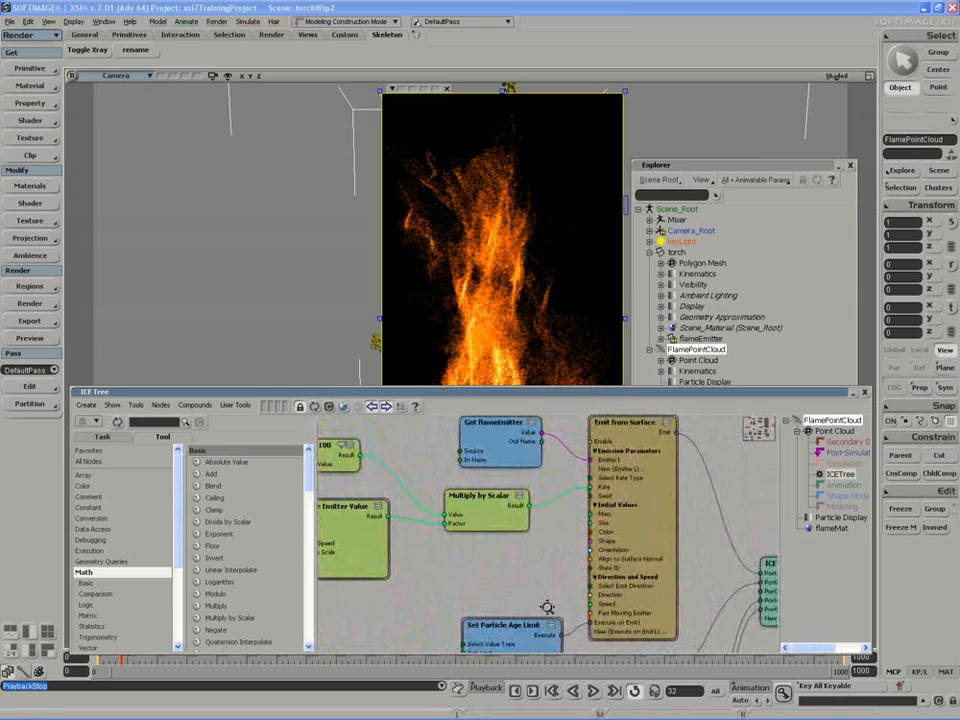
double_click(614, 527)
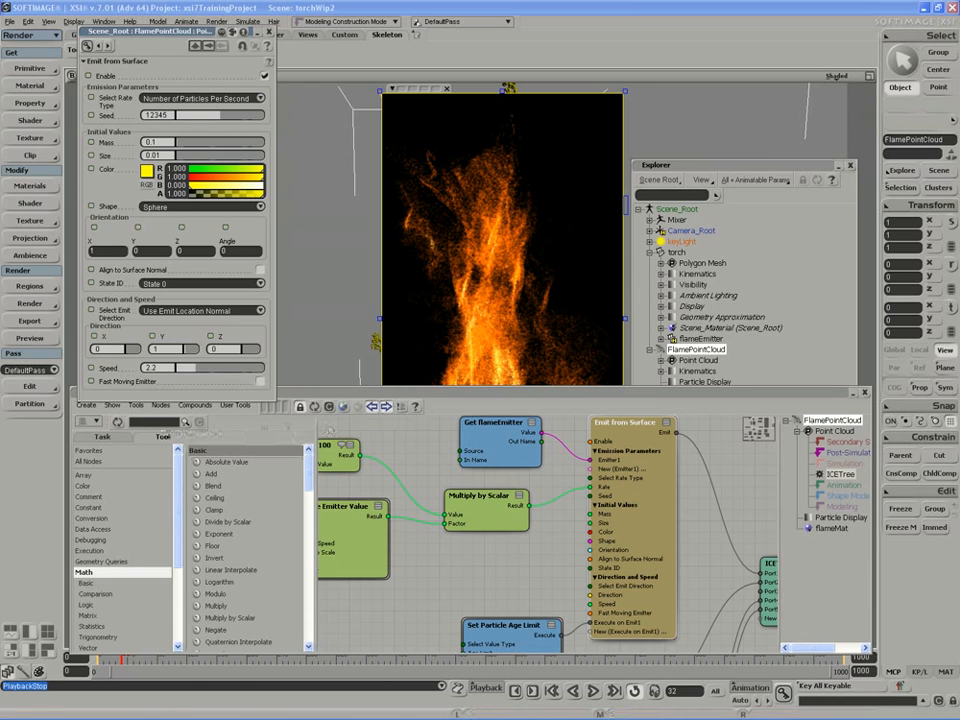
- Search the node library for "size" and add a Modify Particle Size node to the ICE tree
click(164, 423)
text(size)
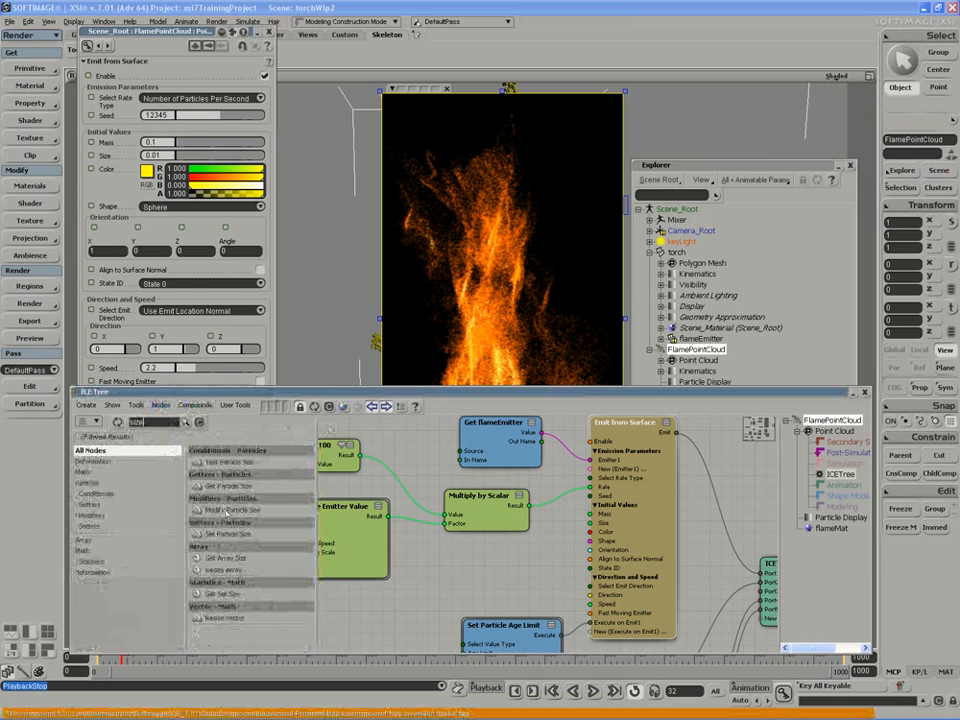
click(213, 510)
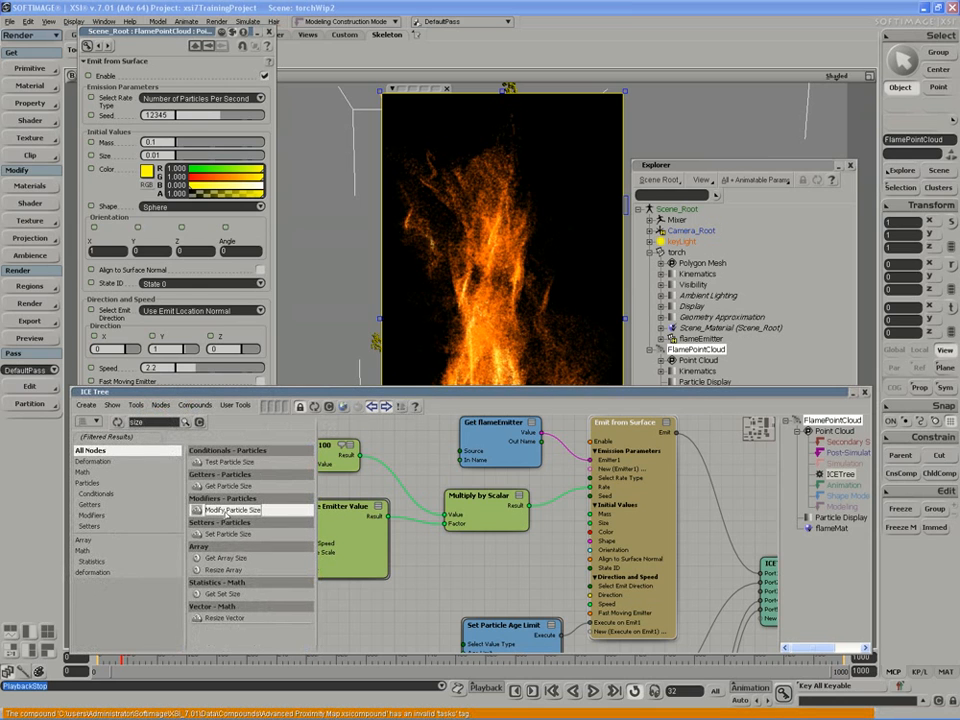
drag(229, 511, 455, 595)
middle_drag(538, 612, 438, 487)
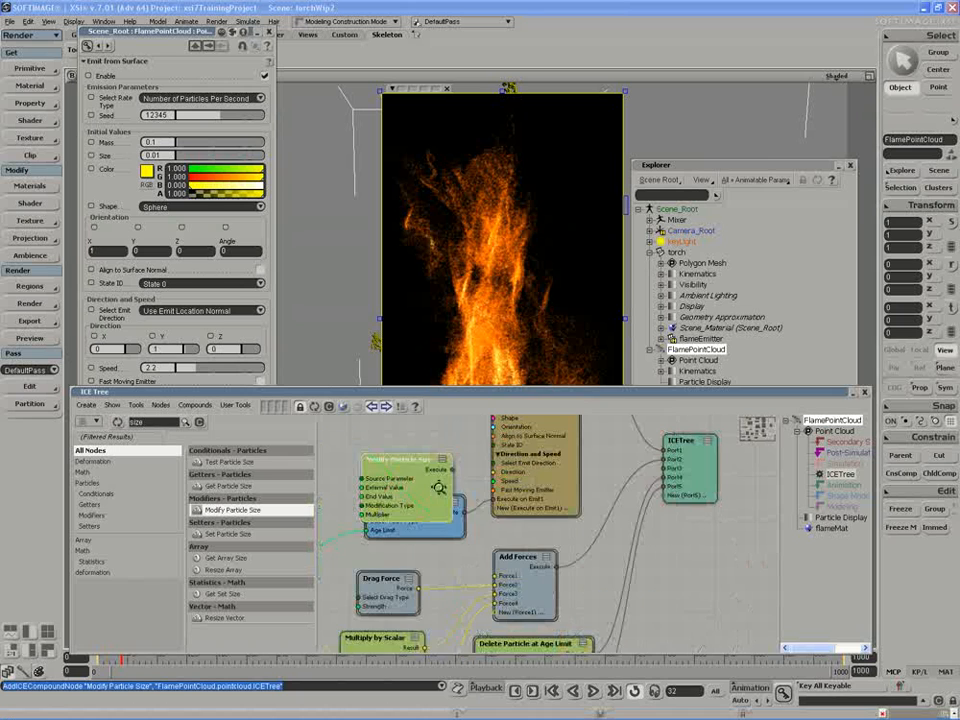
- Place the Modify Particle Size node below Emit from Surface and connect its Execute output to Port3 of the ICETree node
drag(438, 487, 515, 508)
middle_drag(549, 585, 529, 490)
drag(538, 590, 542, 672)
drag(528, 547, 546, 633)
middle_drag(512, 497, 518, 584)
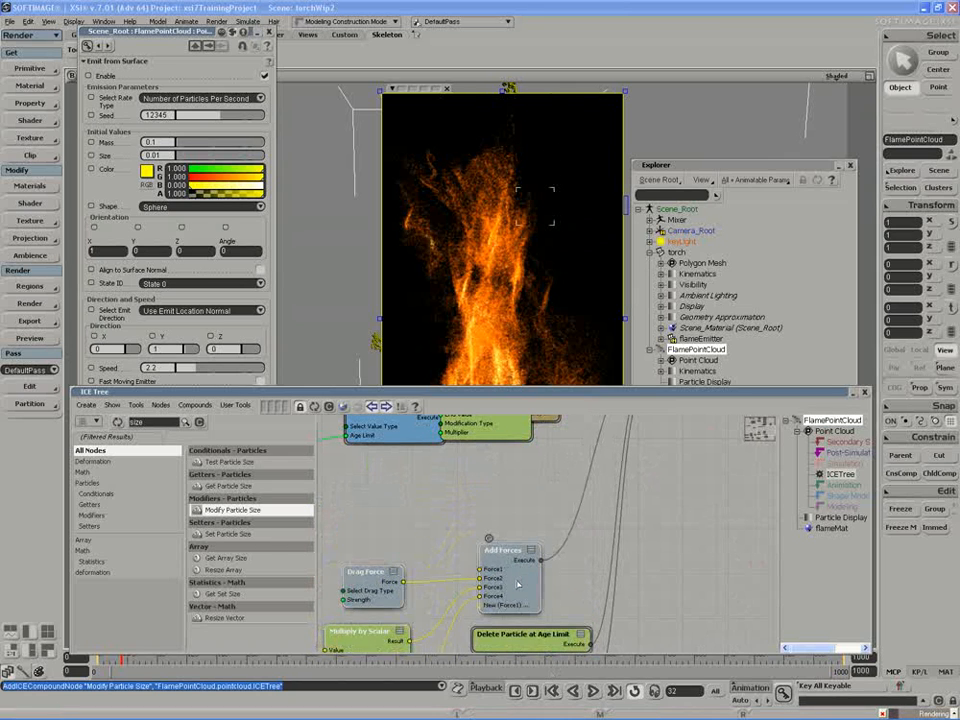
scroll(499, 549, up, 3)
scroll(499, 549, up, 3)
drag(496, 521, 496, 611)
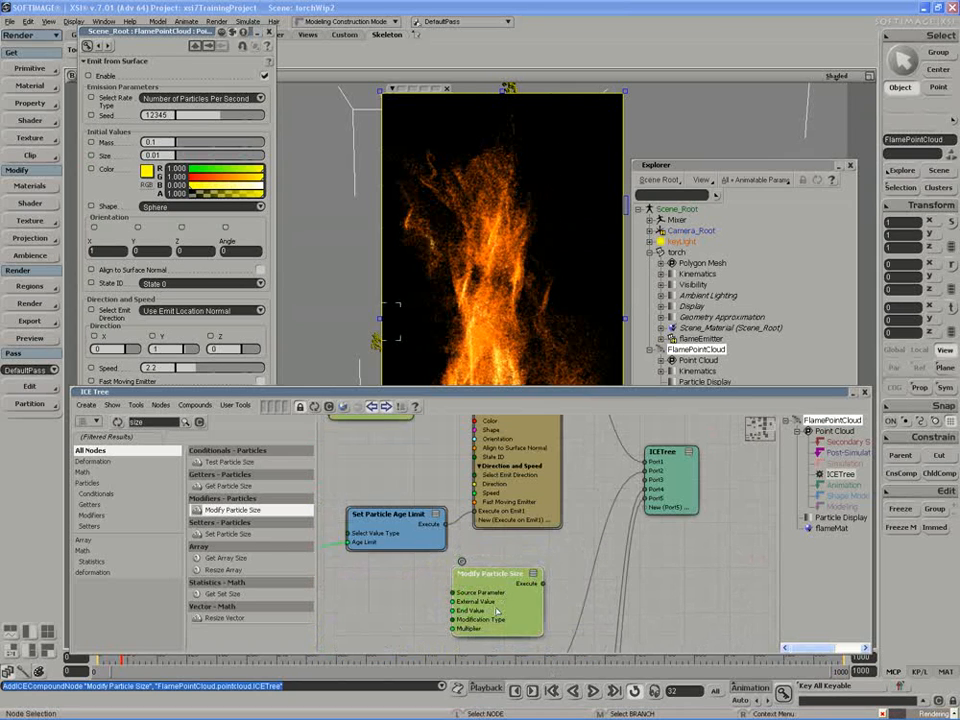
drag(542, 583, 646, 480)
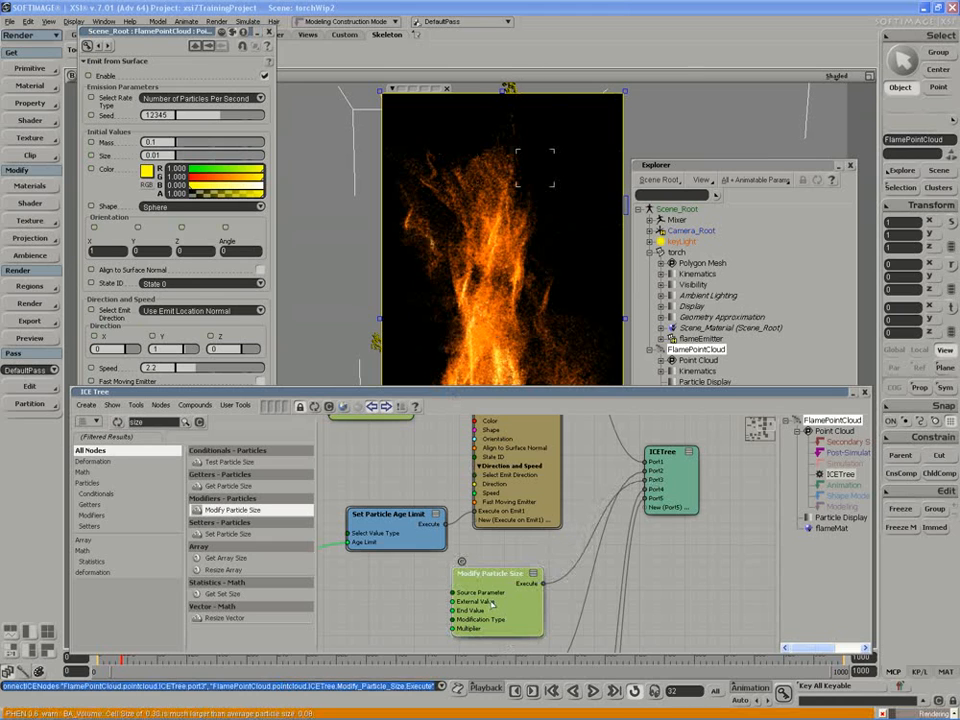
- Open the Modify Particle Size properties, then collapse the ICE Tree window and move it clear of the flame
click(507, 549)
double_click(490, 574)
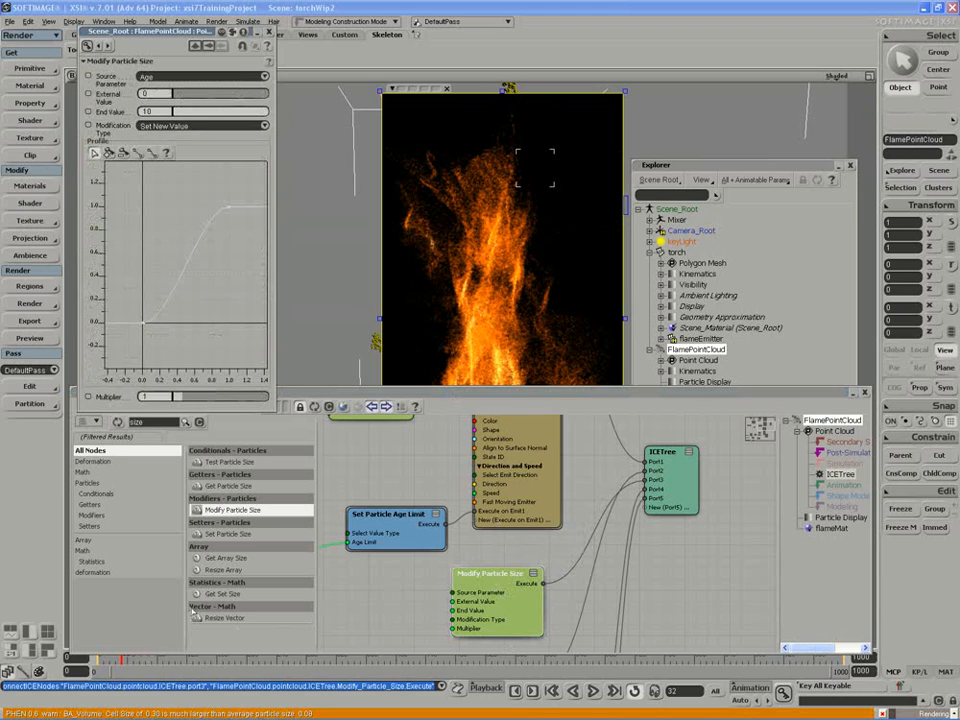
click(386, 393)
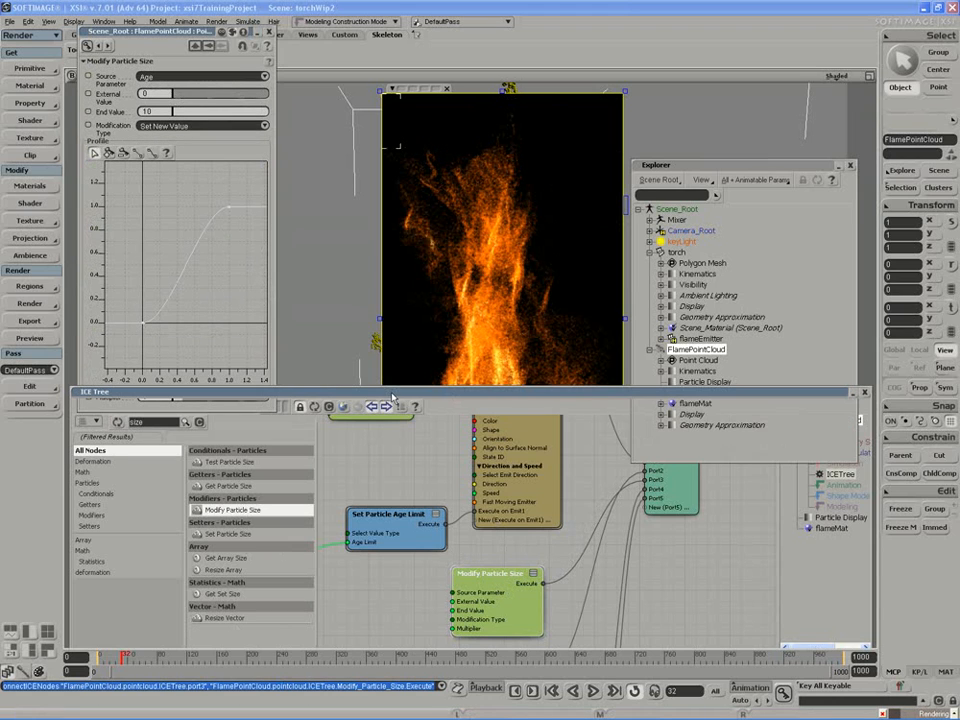
click(348, 327)
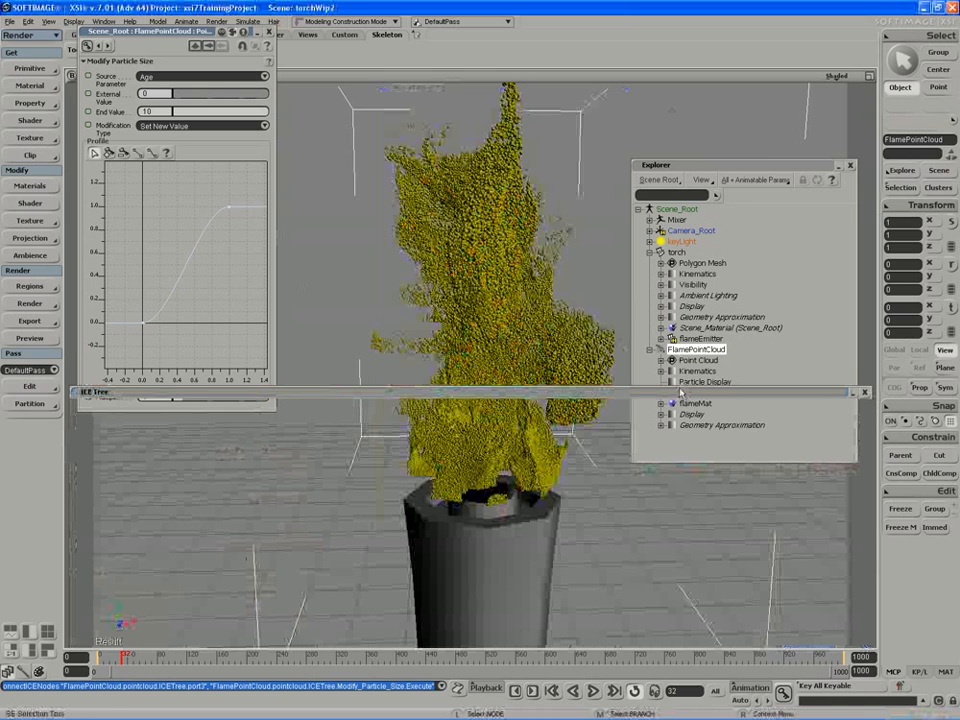
drag(689, 392, 689, 512)
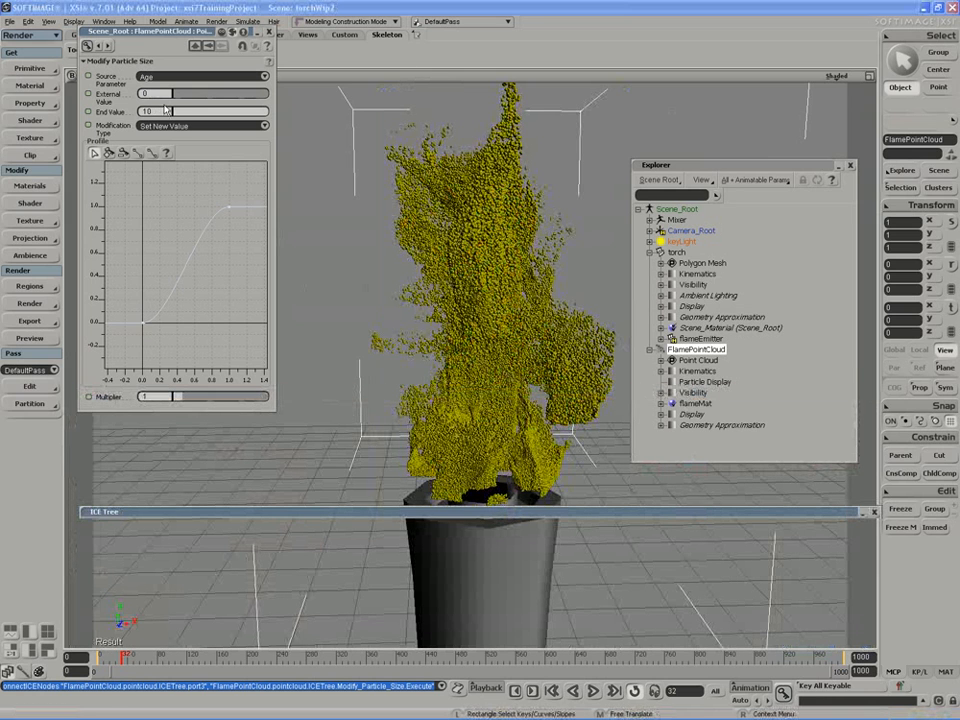
- Set the size modifier's Source Parameter to Age Percentage and invert its profile, with the first key at about 1.01 and the last at 0.10
click(162, 77)
click(178, 78)
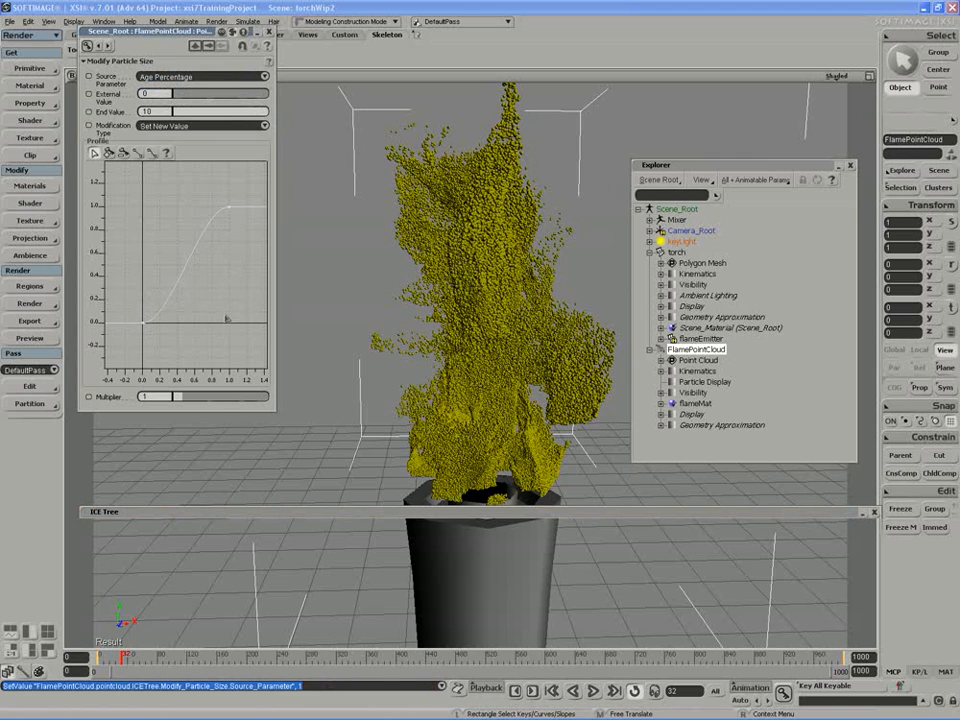
click(148, 328)
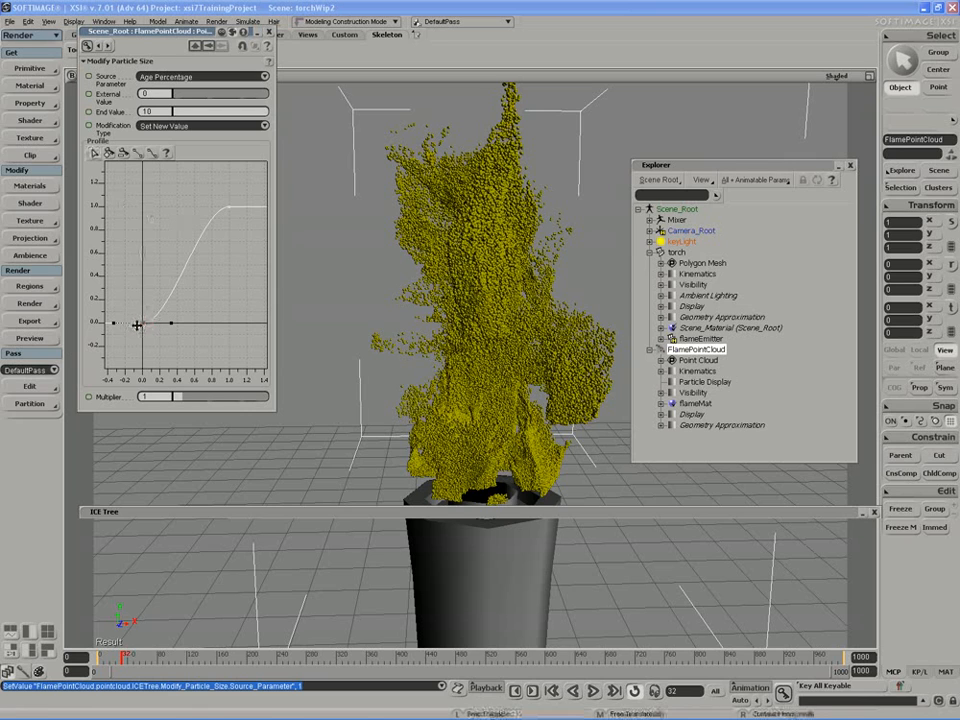
drag(146, 343, 153, 225)
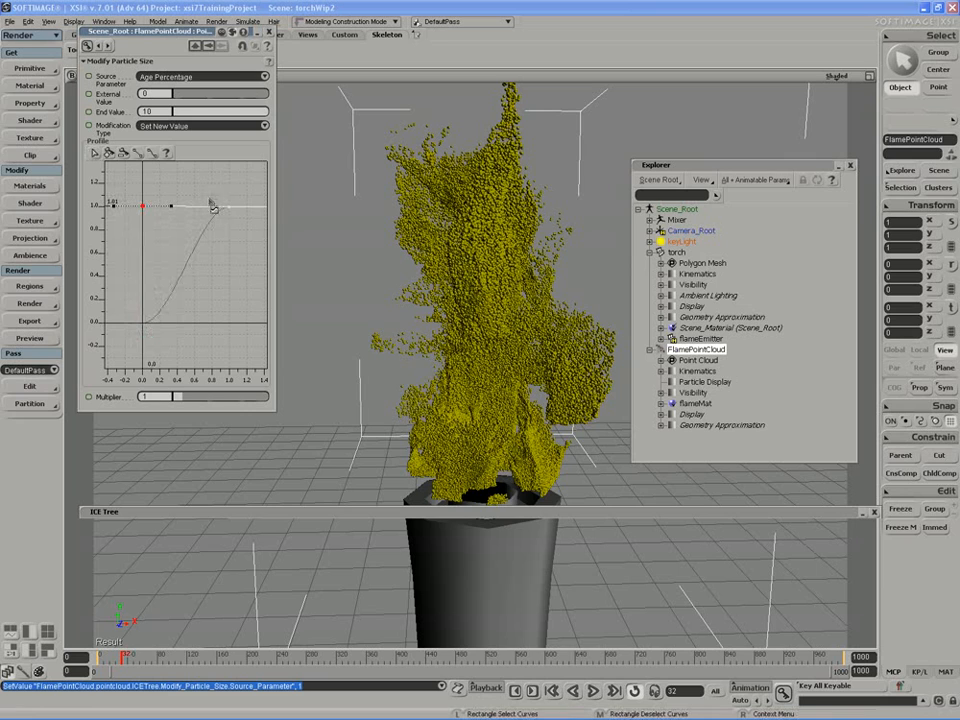
drag(214, 194, 221, 322)
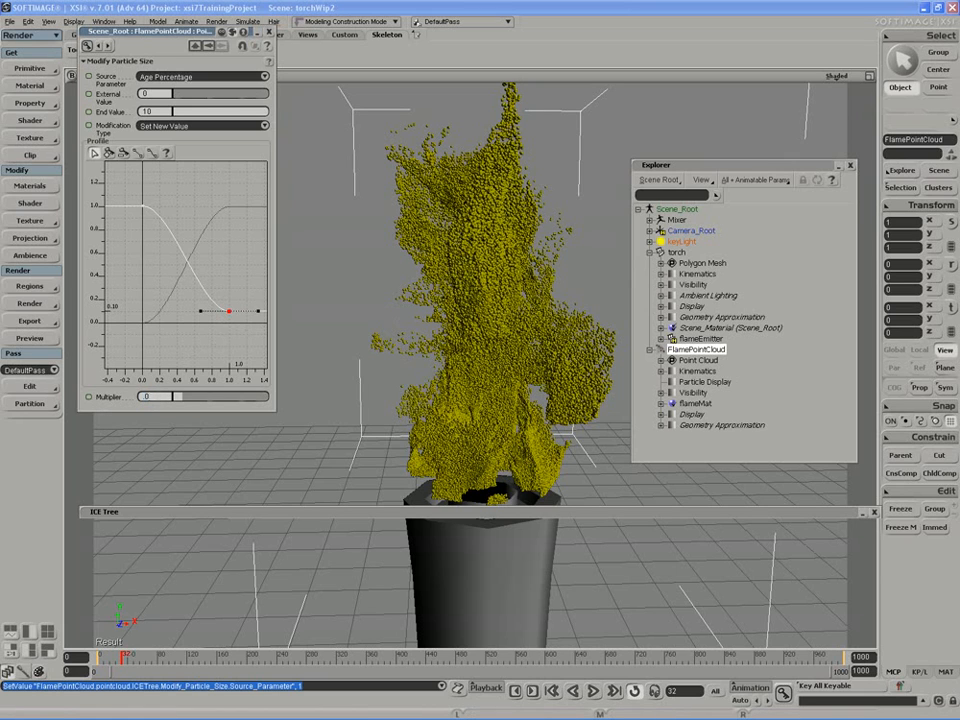
- Set the size Multiplier to 0.02 and raise the profile's last key to about 0.50
text(.02)
key(Return)
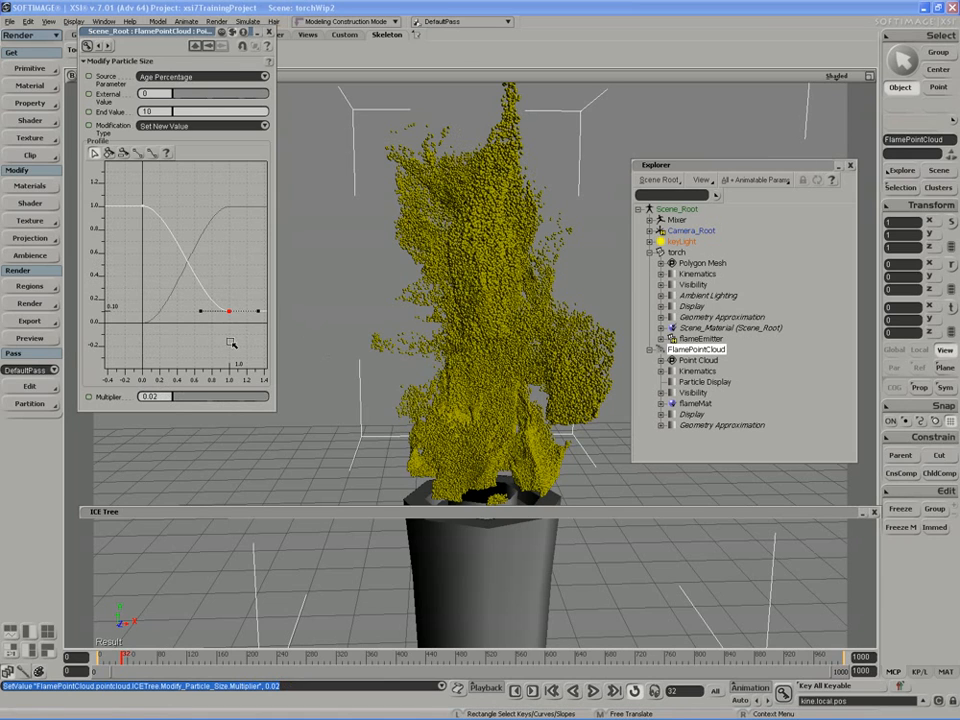
key(v)
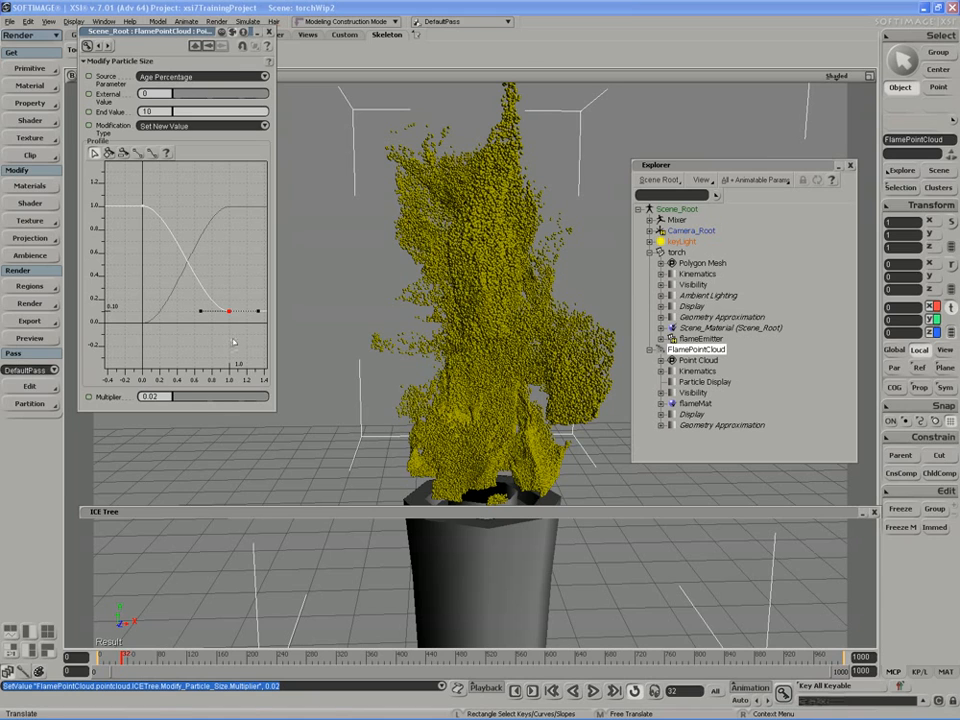
key(m)
drag(236, 343, 237, 295)
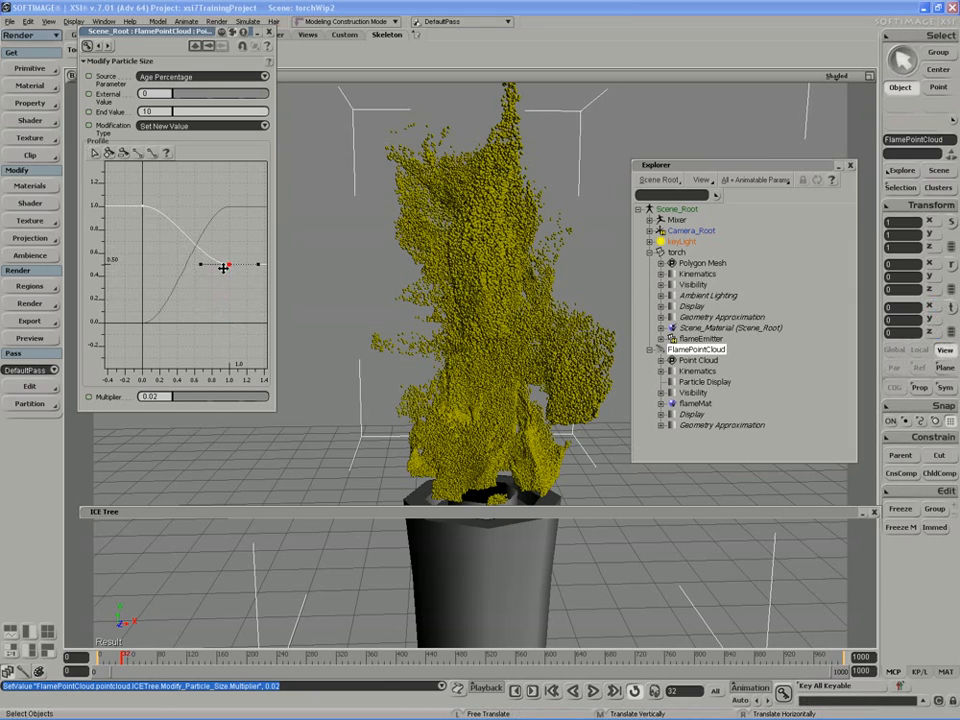
- Replay the flame simulation from the start, stop at frame 32 and draw a render region around the whole flame
click(593, 691)
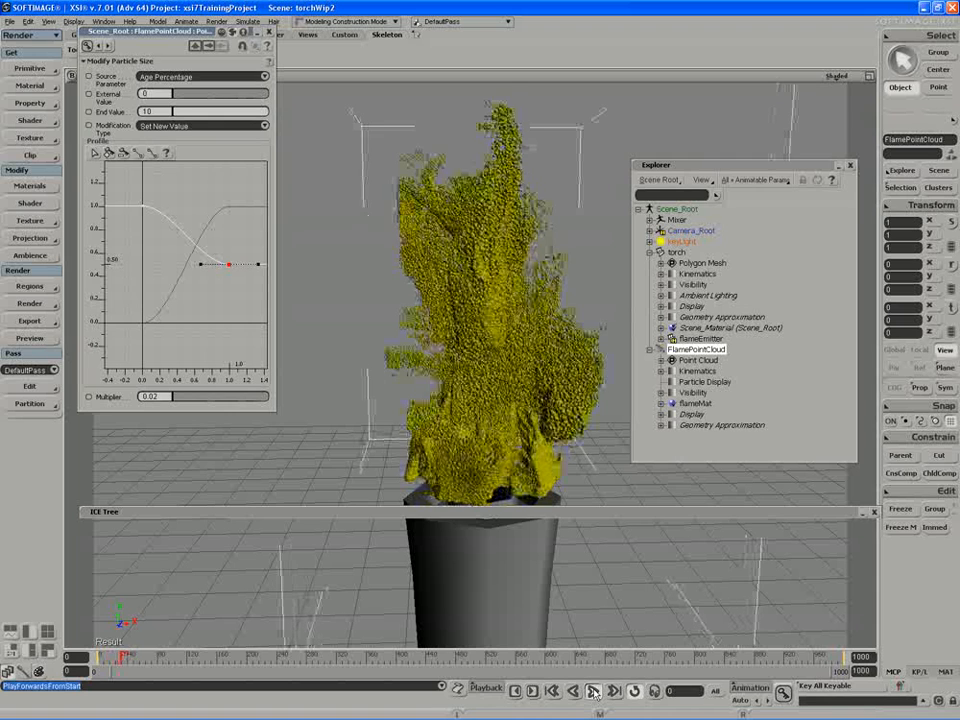
click(594, 693)
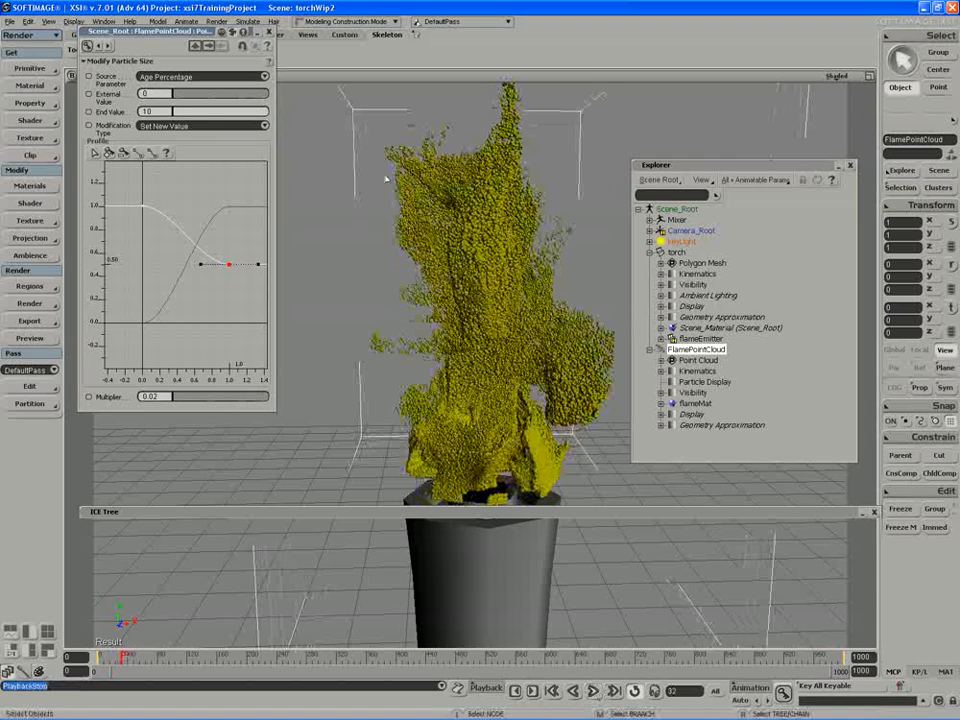
key(a)
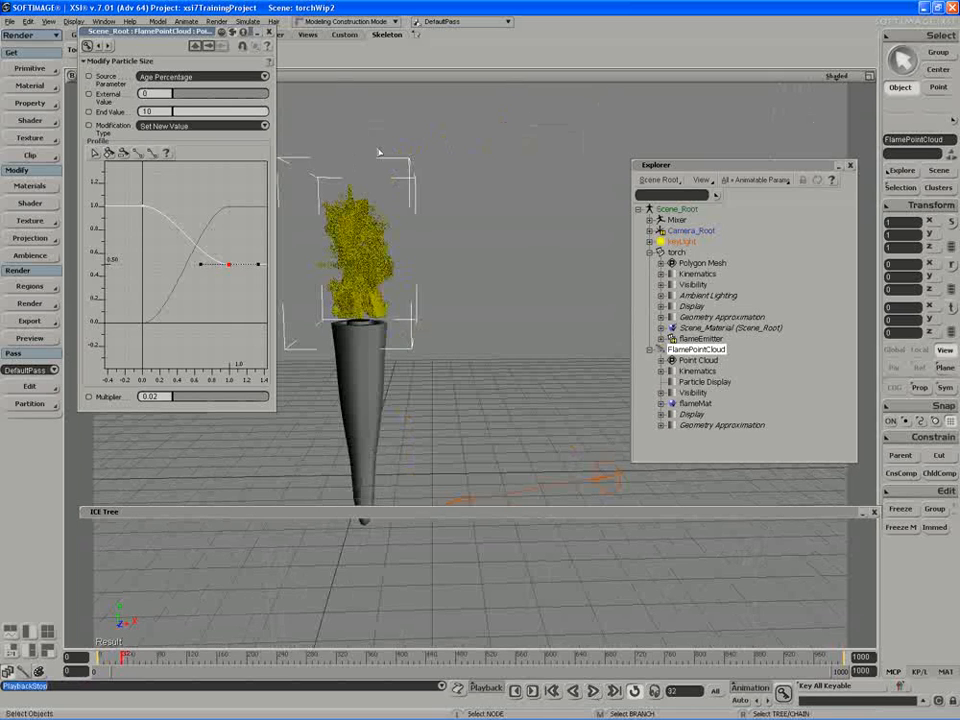
key(alt+z)
key(q)
mouse_move(356, 88)
mouse_down()
mouse_move(606, 538)
mouse_move(636, 570)
mouse_up()
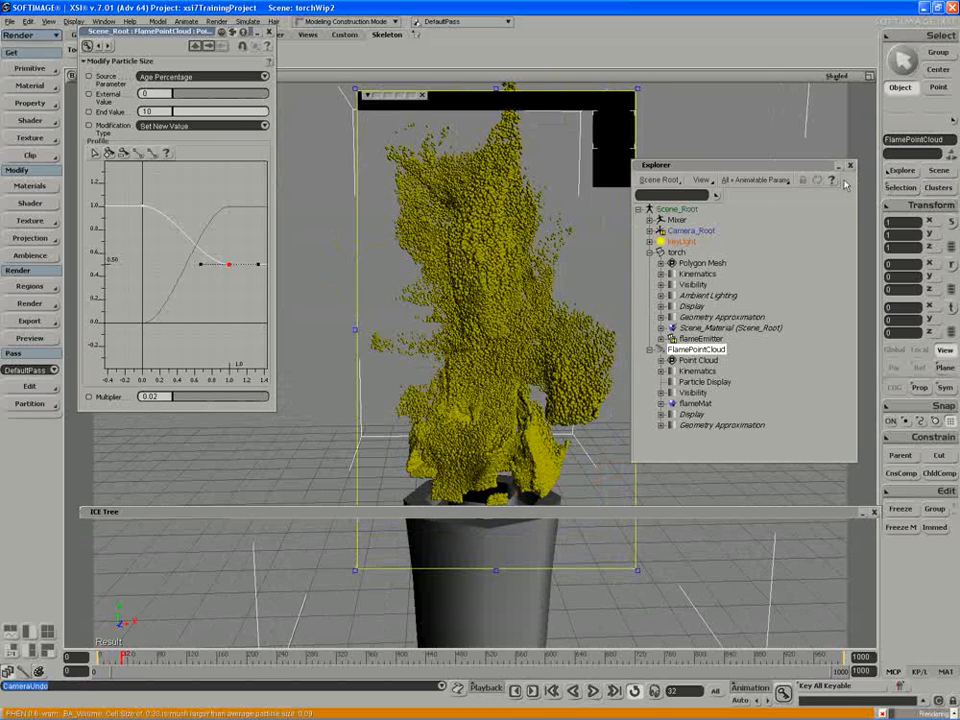
- Minimize the Explorer window and turn off auto-refresh for the render region
click(839, 166)
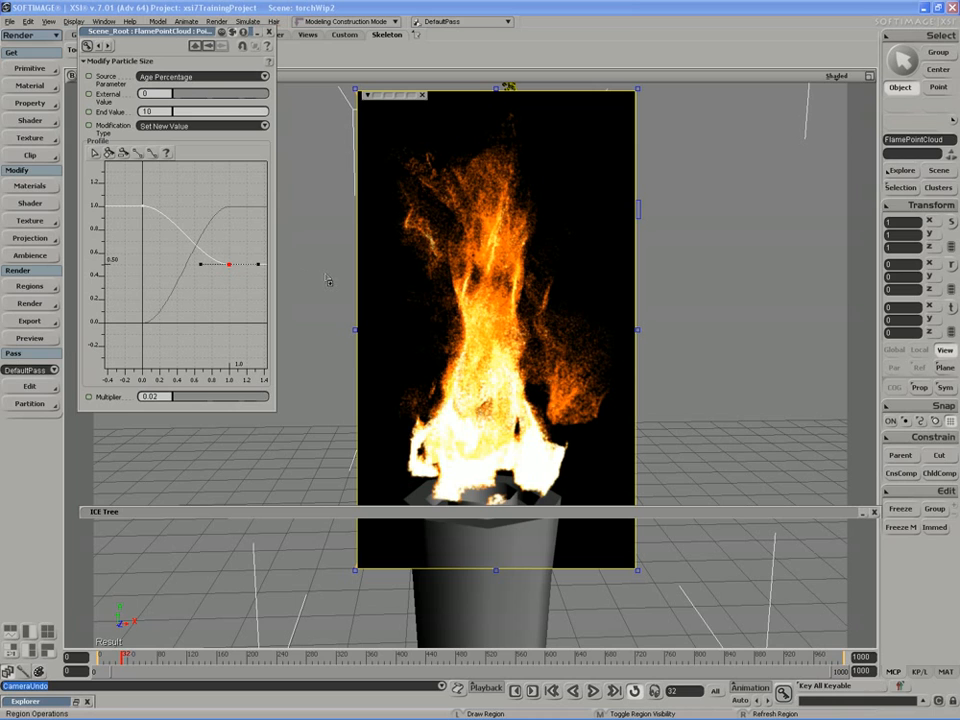
click(30, 286)
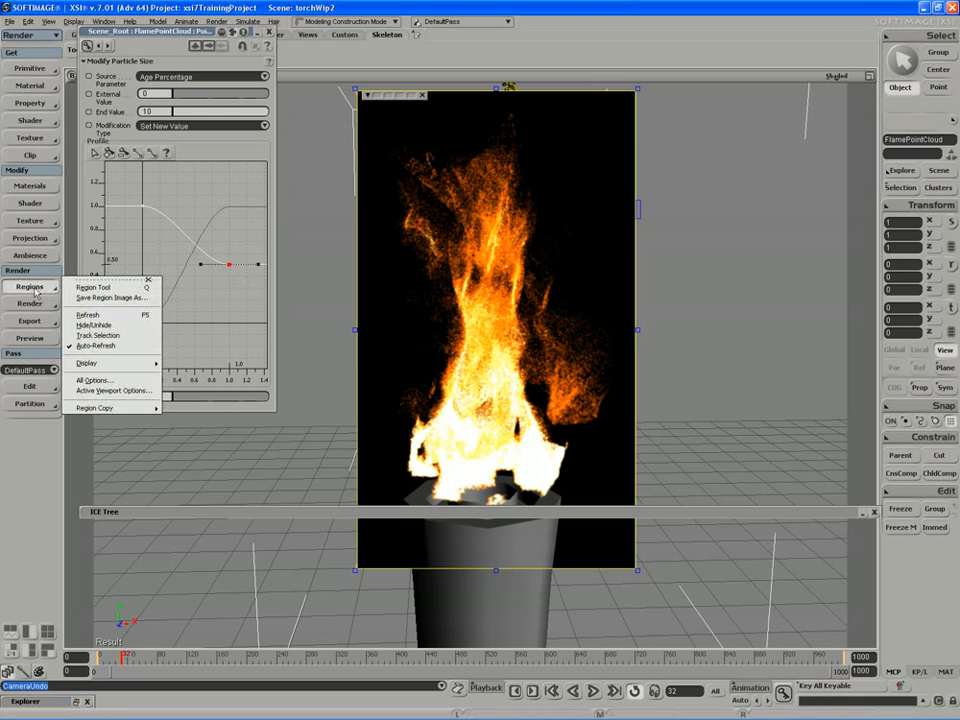
click(122, 346)
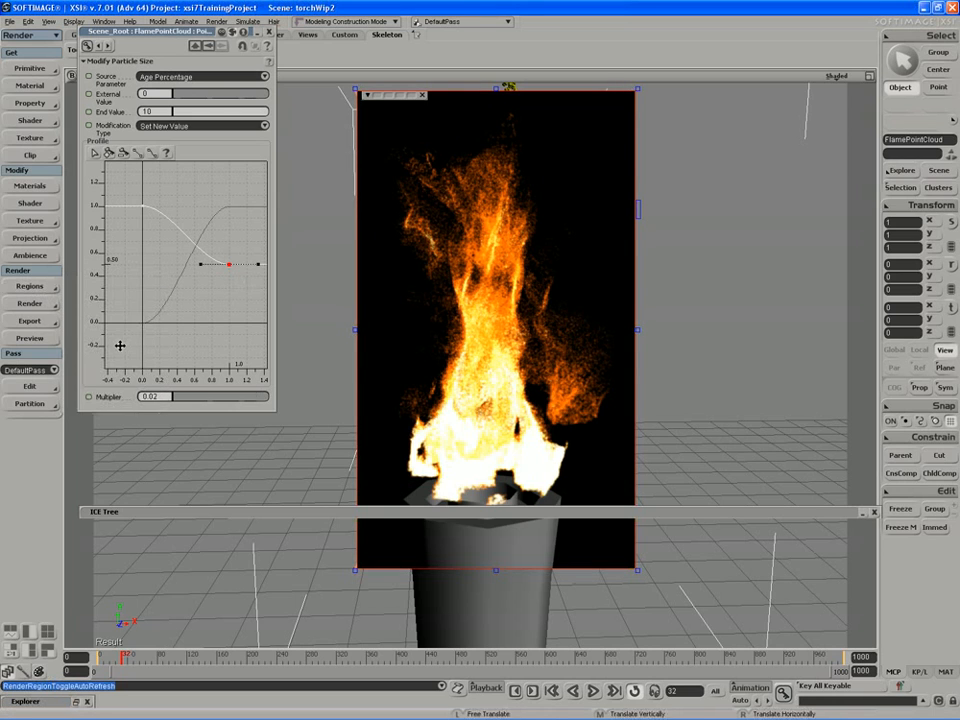
- Rotate the tangent of the profile's first key to vertical for a steep initial size falloff, and hide the render region
key(space)
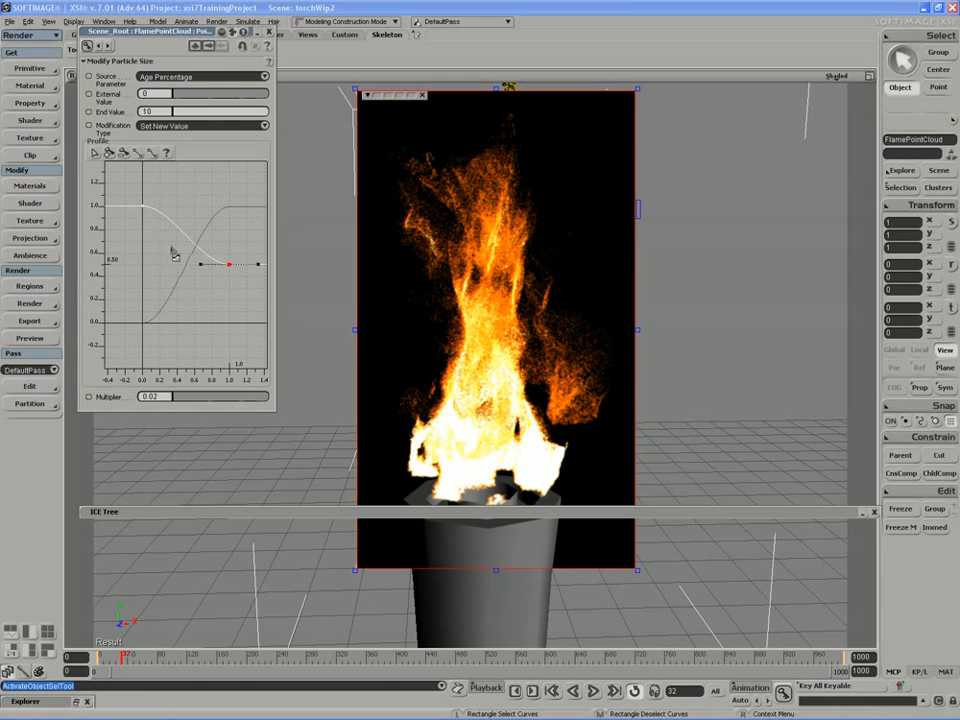
click(142, 206)
drag(173, 208, 146, 280)
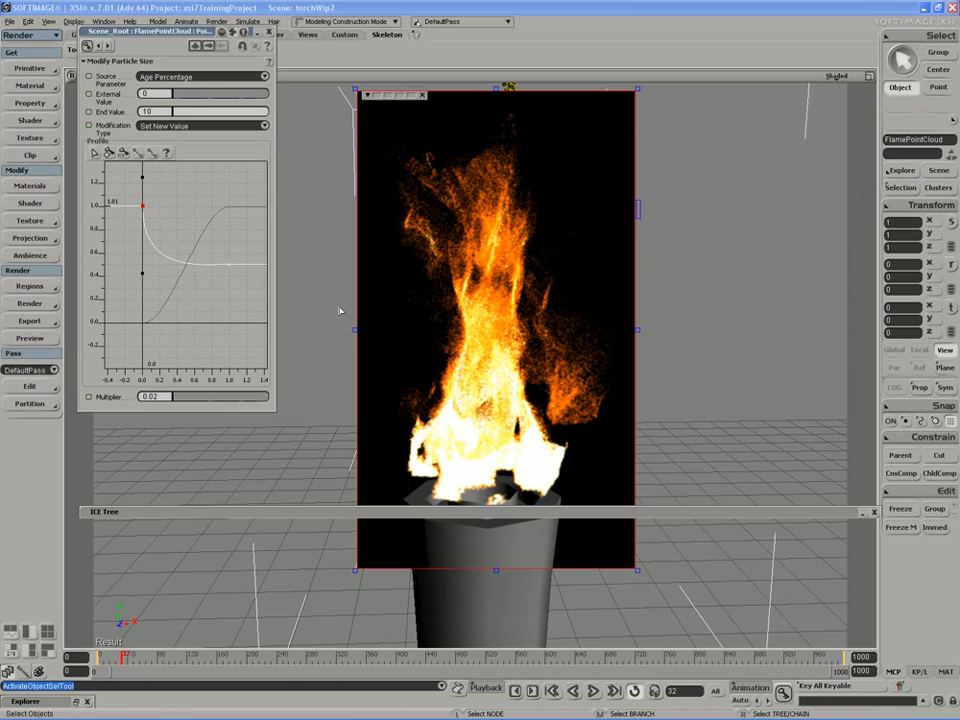
key(shift+q)
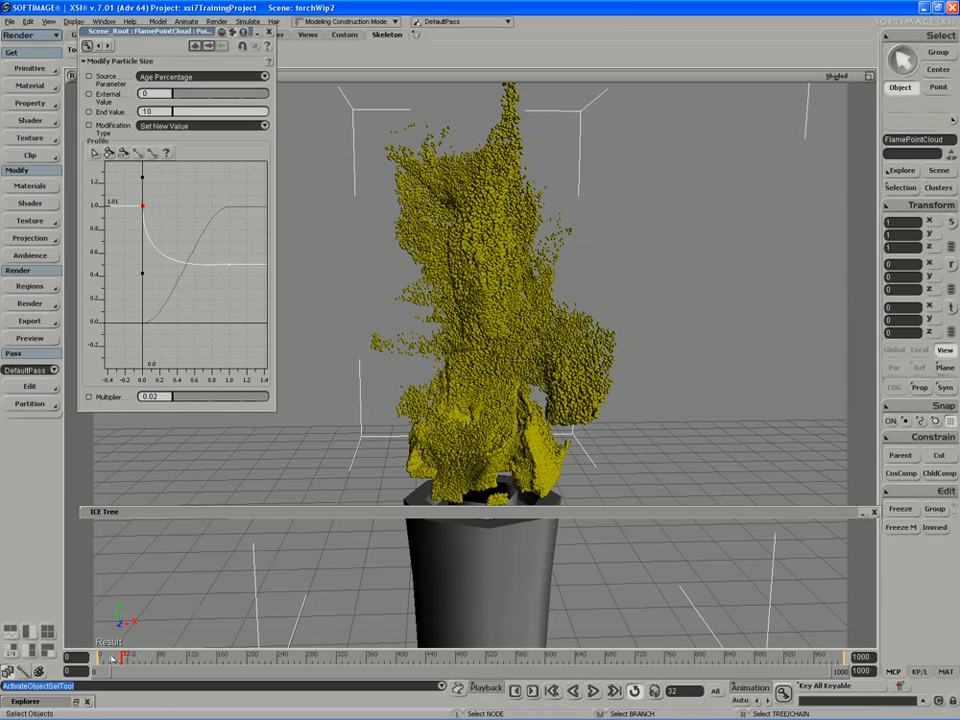